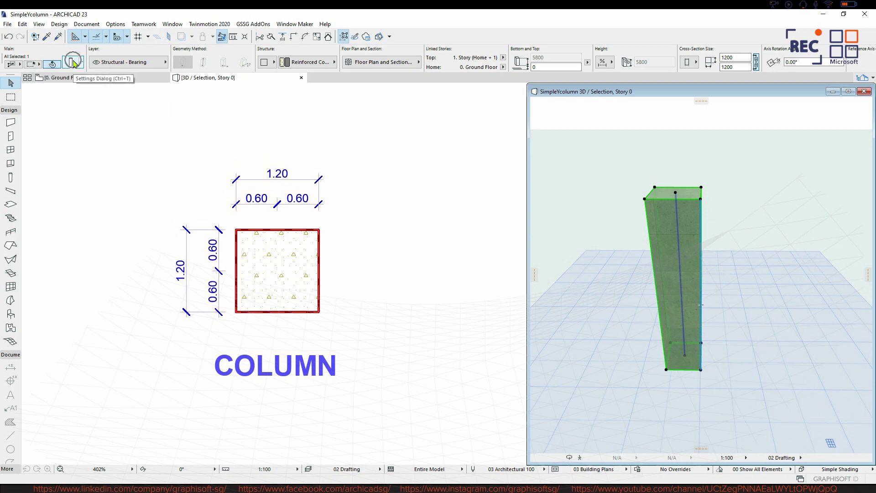
- Convert the selected column to multi-segmented and add a second reinforced concrete segment
click(73, 63)
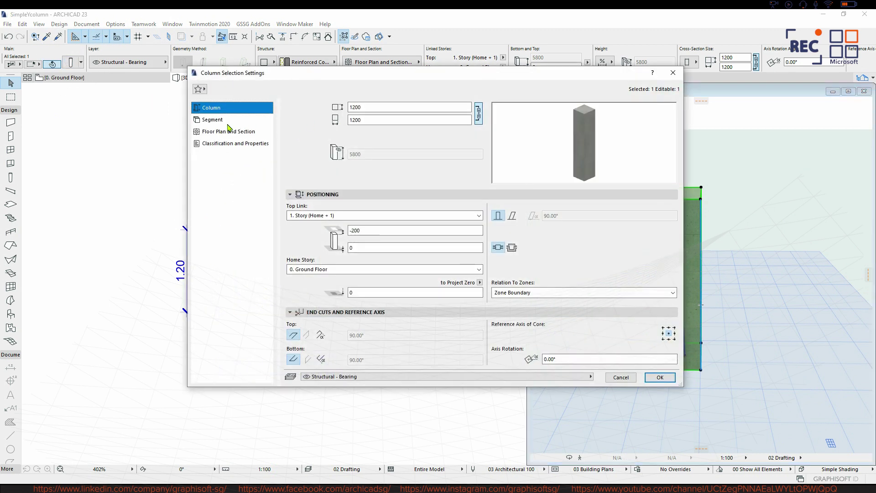
click(214, 120)
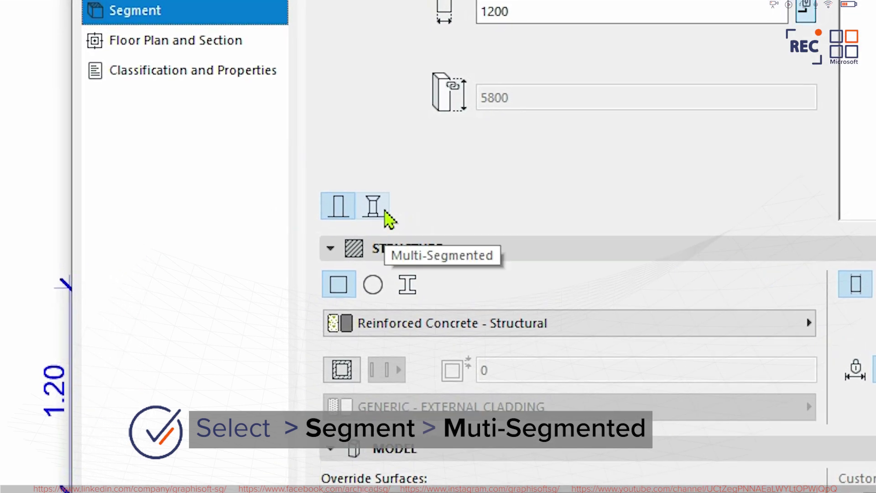
click(386, 212)
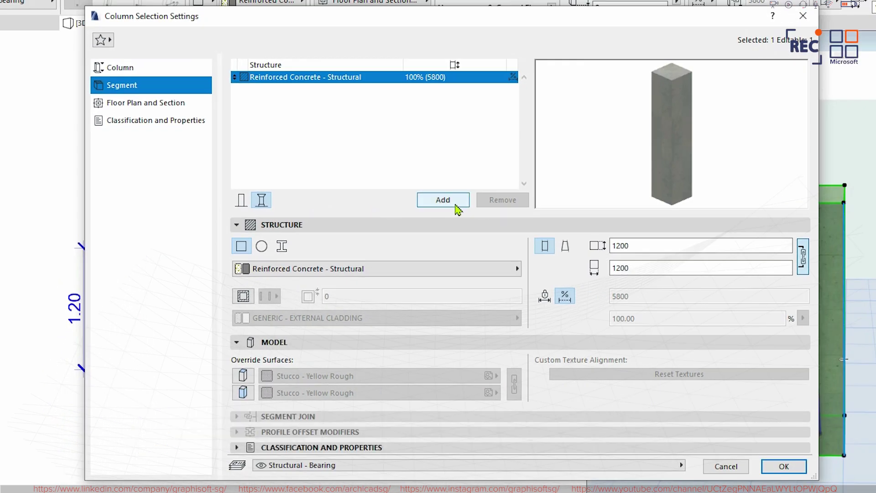
click(454, 200)
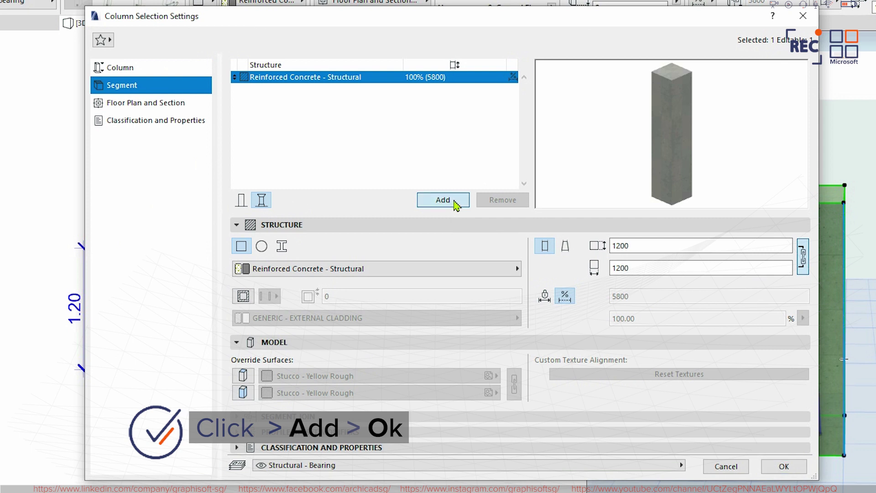
click(355, 77)
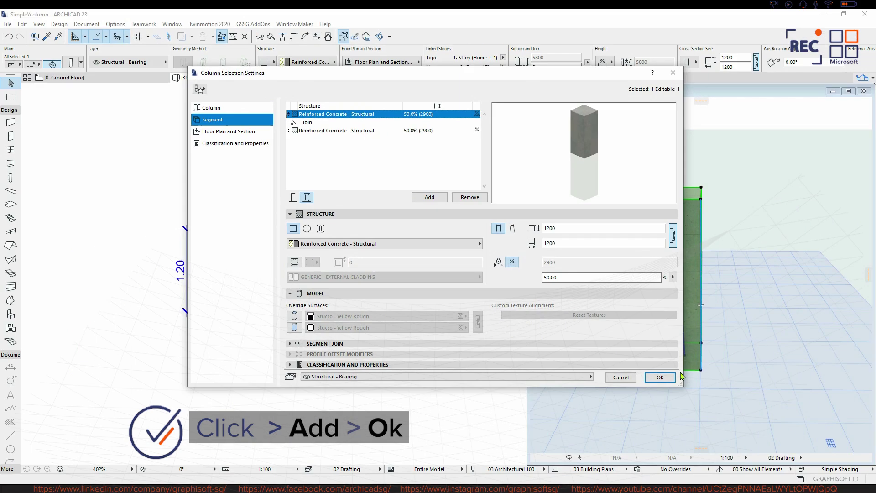
click(784, 465)
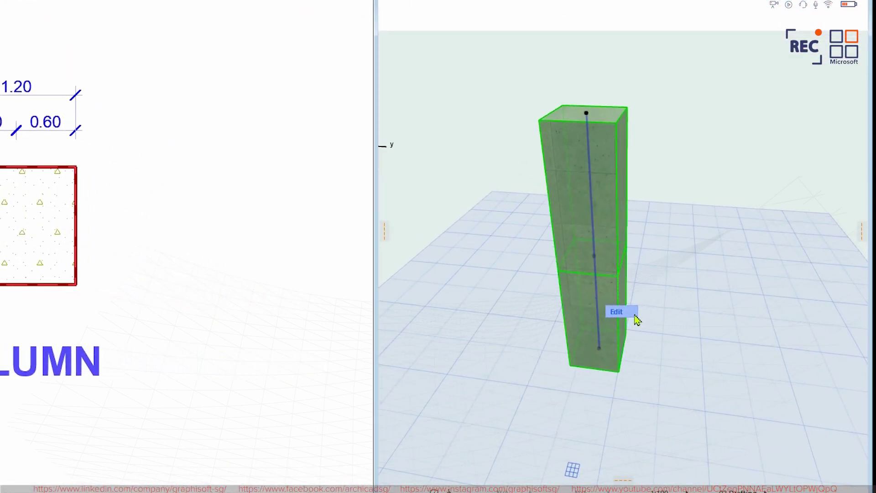
- Enter the column's edit mode in 3D, select its lower segment, and exit edit mode
click(659, 320)
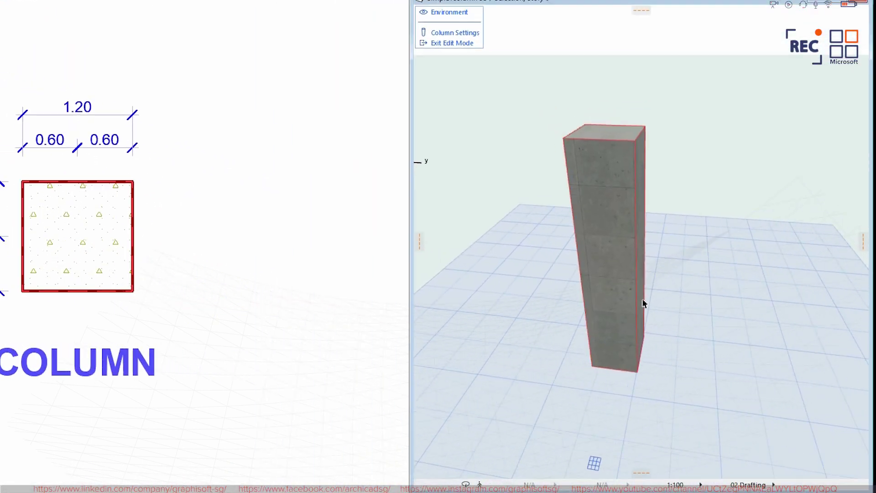
click(585, 219)
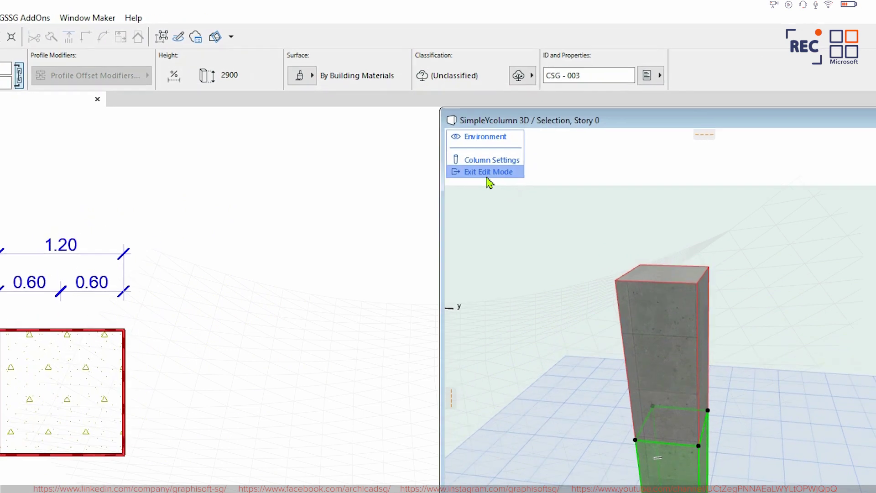
click(558, 125)
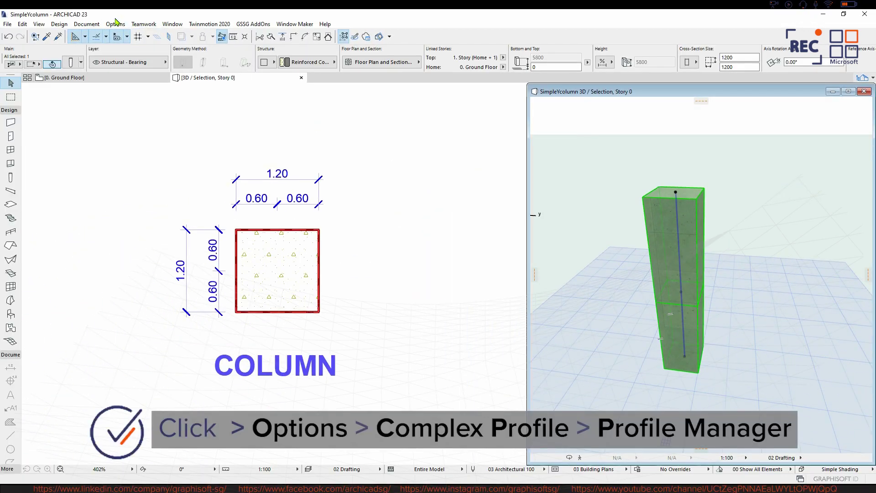
- Create a new complex profile named "Y Column" in the Profile Manager
click(116, 25)
mouse_move(131, 71)
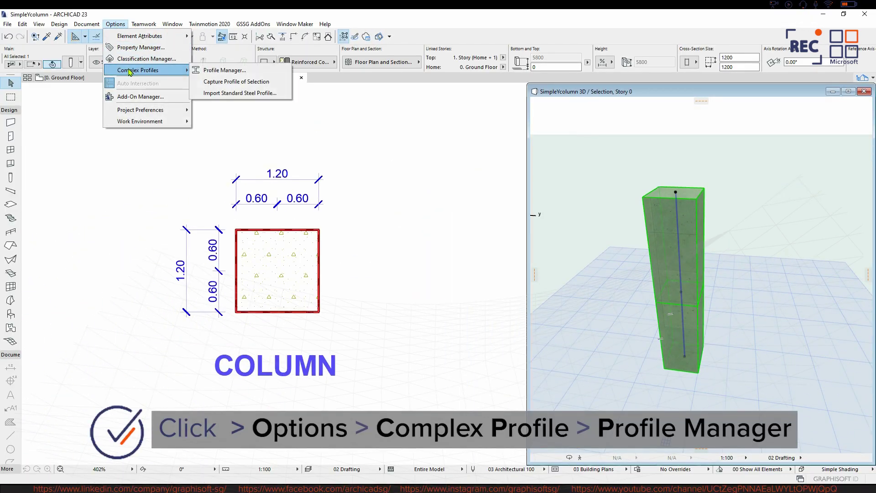
click(198, 75)
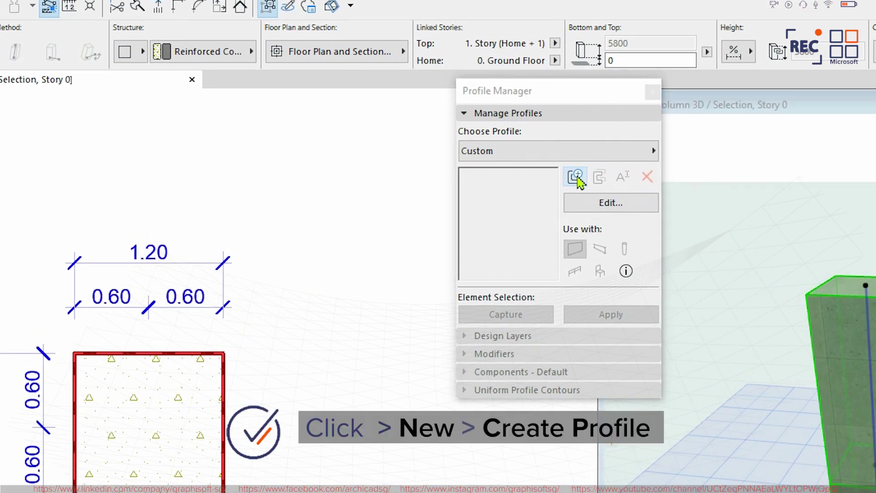
click(575, 177)
text(Y Colu)
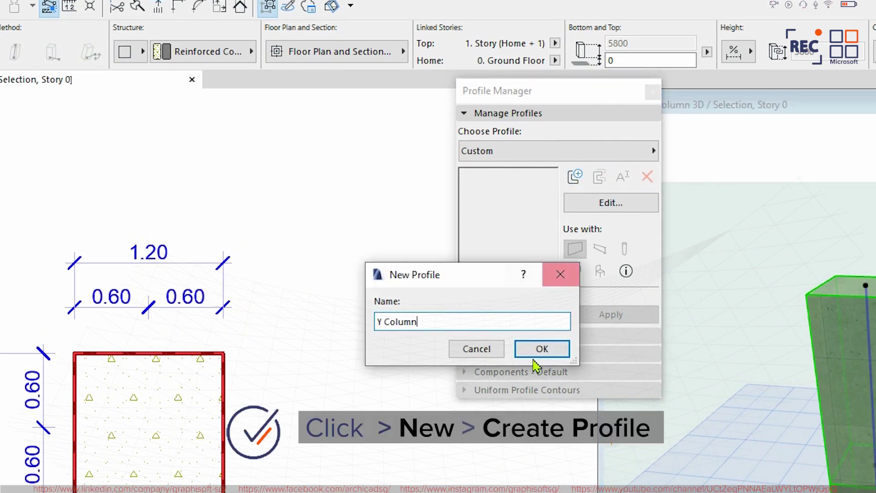
text(mn)
click(541, 349)
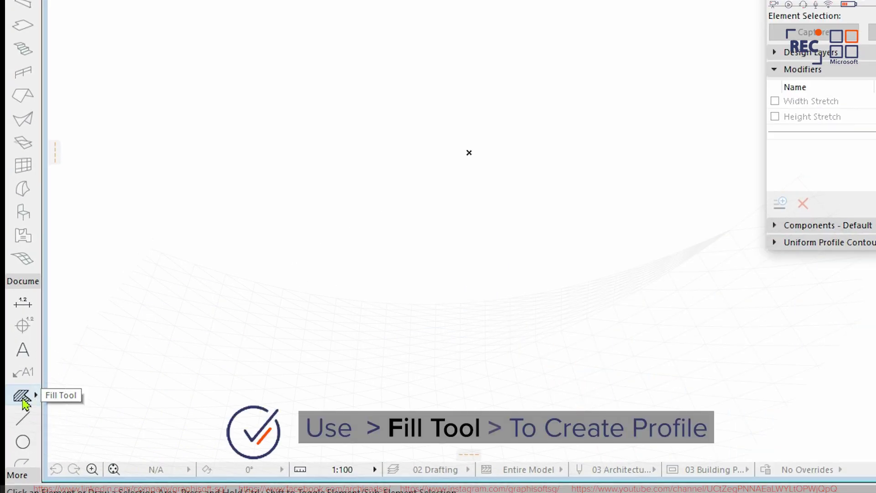
- Draw a rectangular fill 600 mm wide and 1200 mm high from the profile origin
click(22, 397)
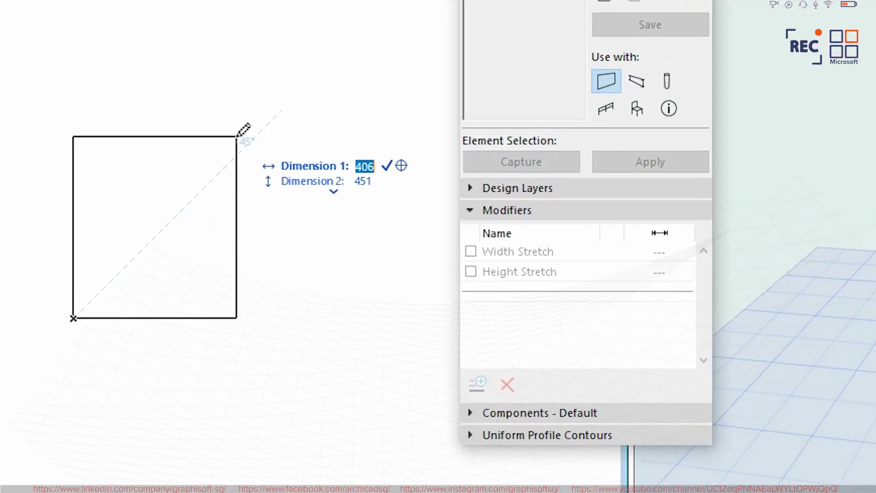
text(600)
key(Tab)
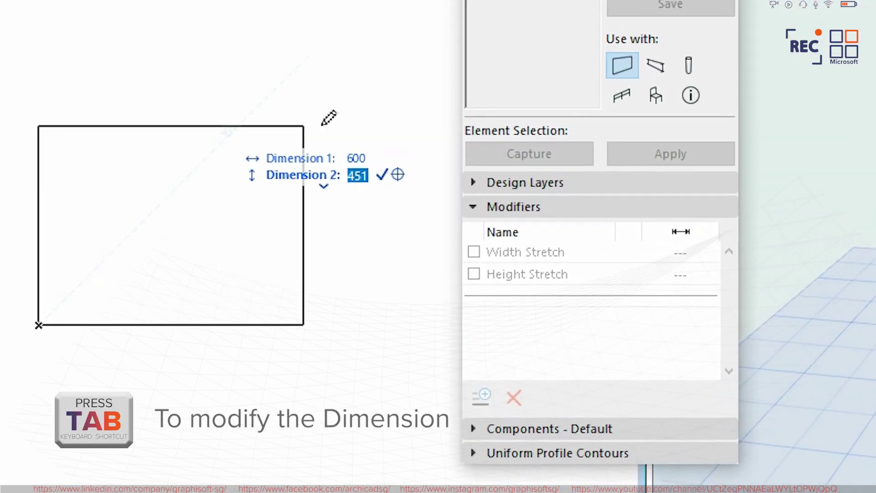
text(1200)
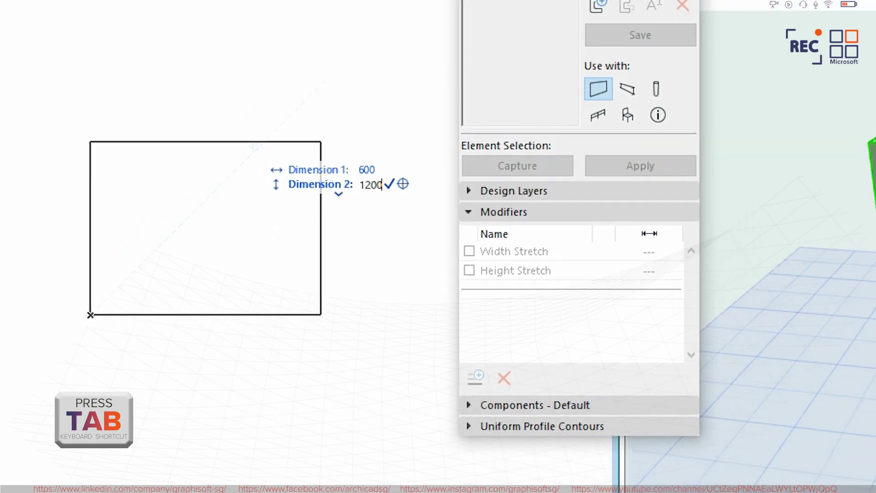
key(Return)
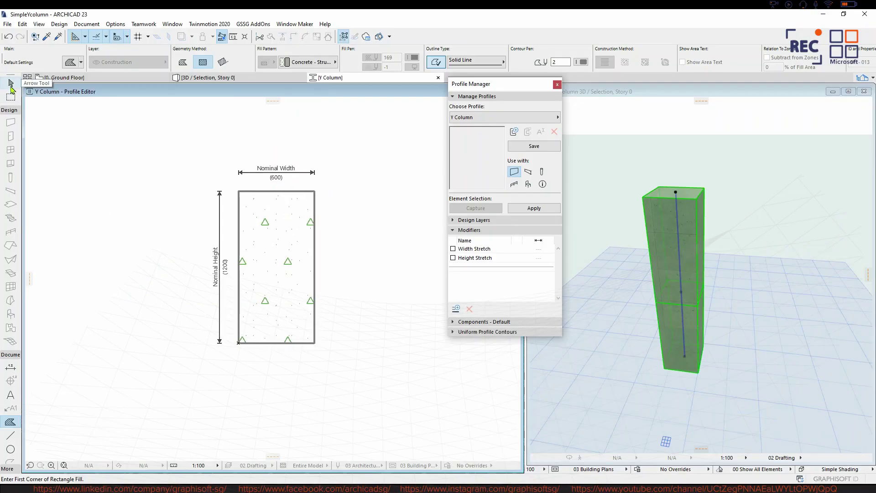
- Set the rectangular fill's building material to ST-06 Reinforced Concrete - Structural
click(11, 83)
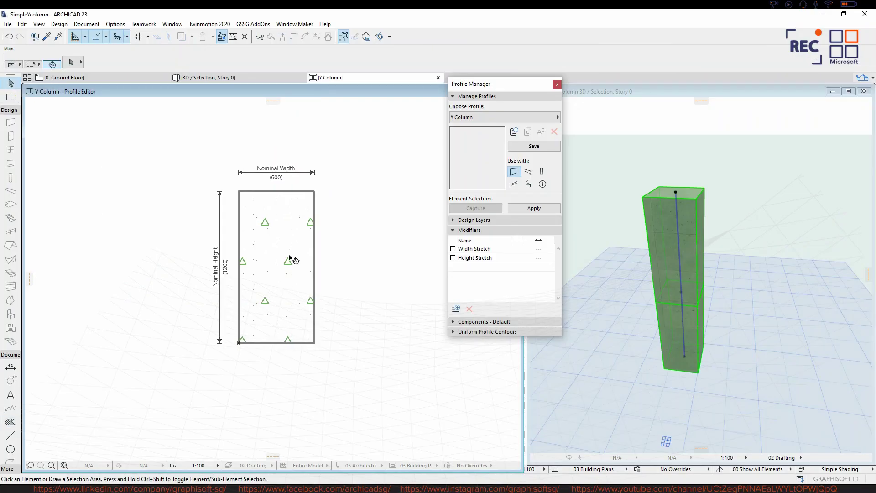
click(290, 258)
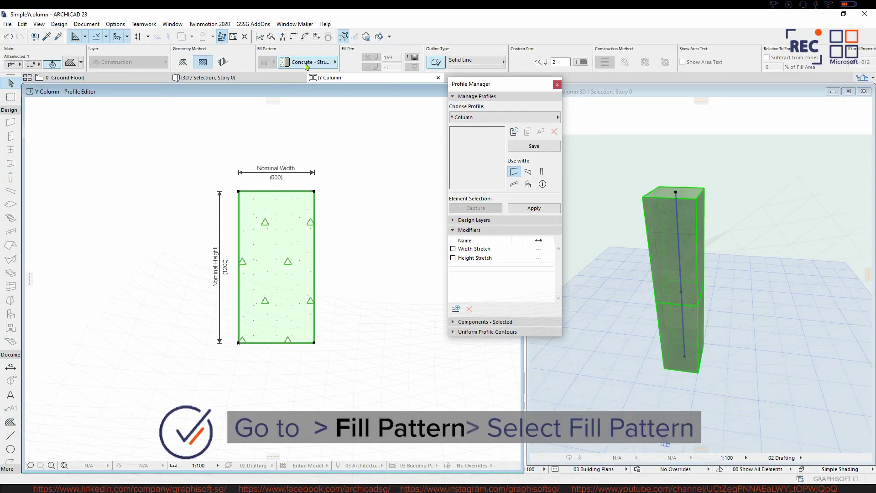
click(307, 63)
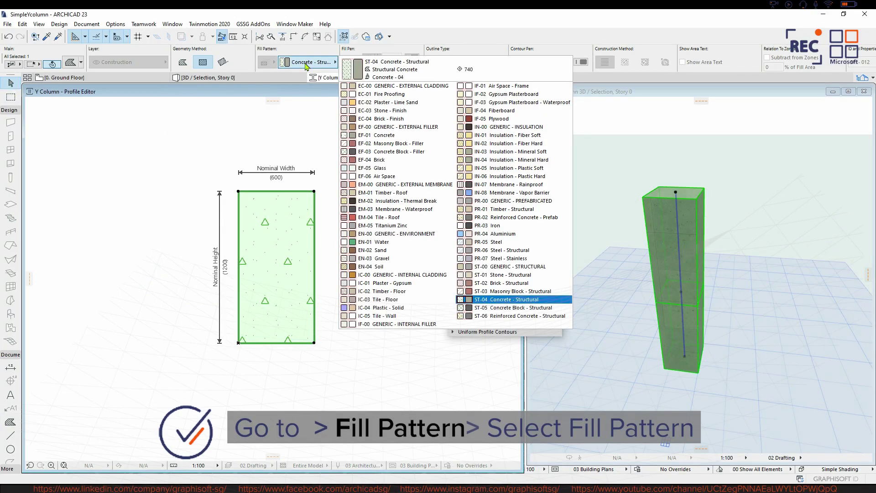
click(492, 316)
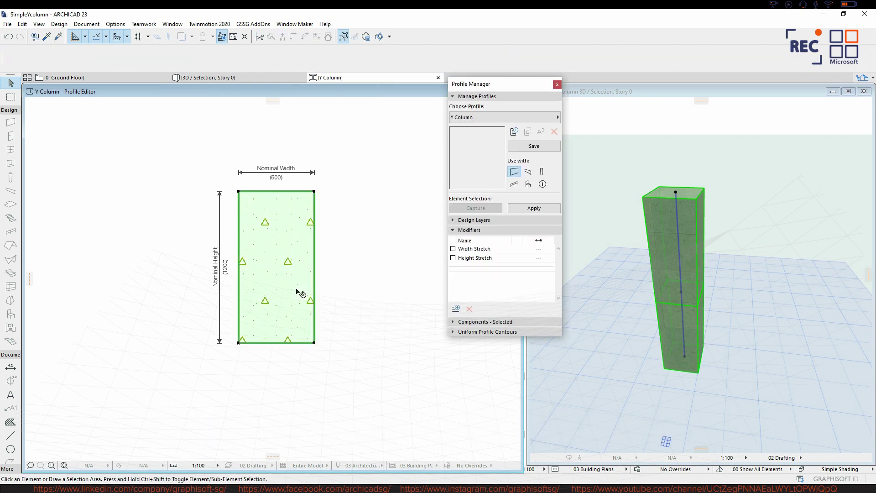
- Place a copy of the fill directly against its right edge
key(ctrl+shift+d)
click(238, 267)
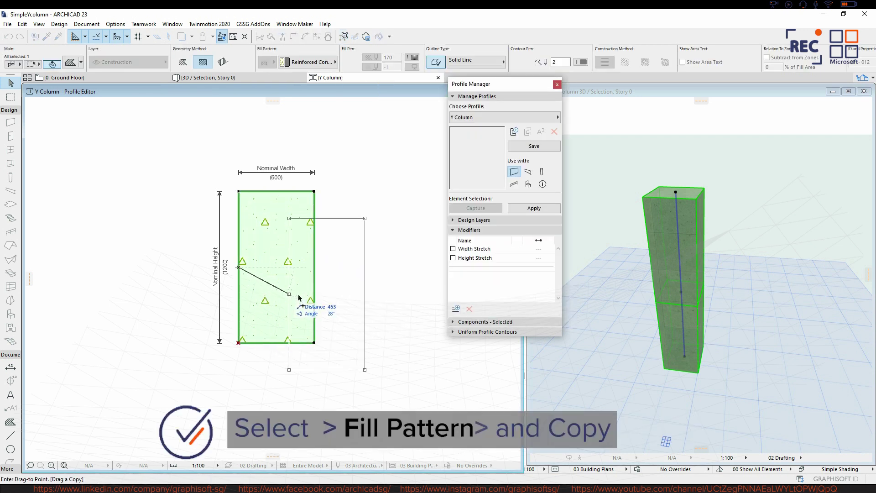
click(316, 269)
- Move both fills together so the midpoint of their shared edge sits on the profile's origin marker
drag(233, 185, 427, 363)
scroll(296, 268, up, 2)
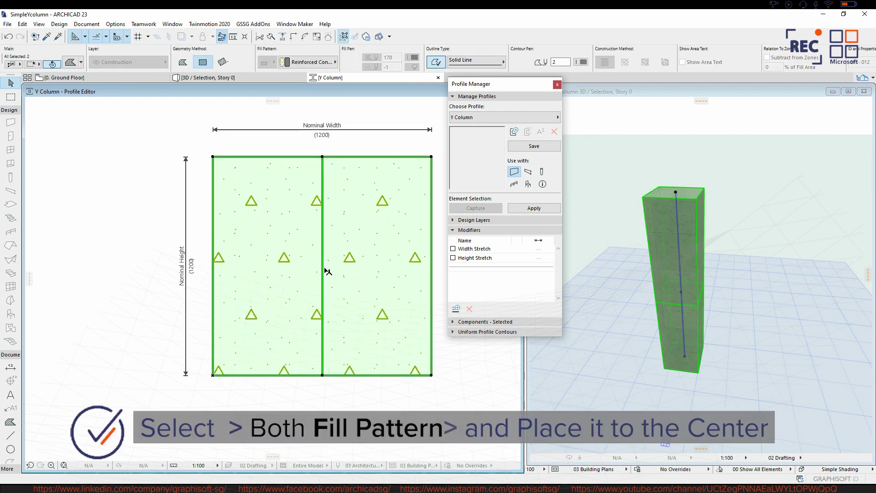
click(323, 269)
click(336, 268)
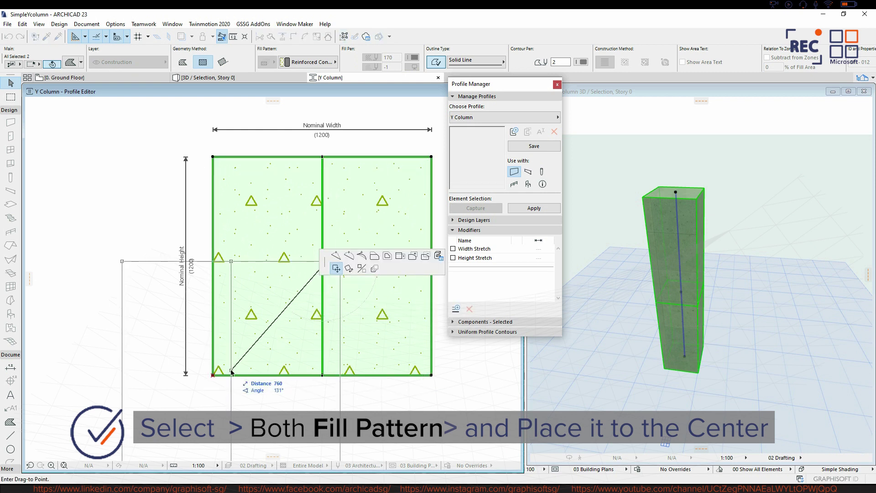
scroll(214, 383, up, 5)
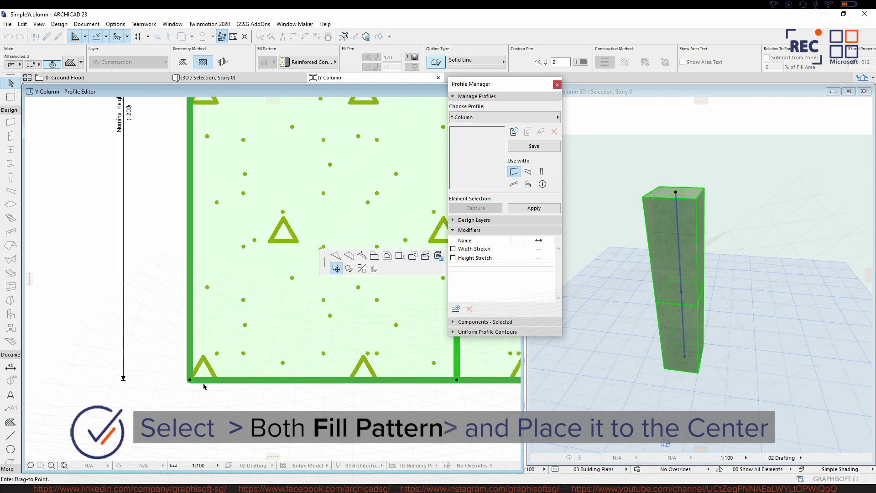
click(177, 372)
scroll(252, 358, down, 2)
scroll(252, 358, down, 3)
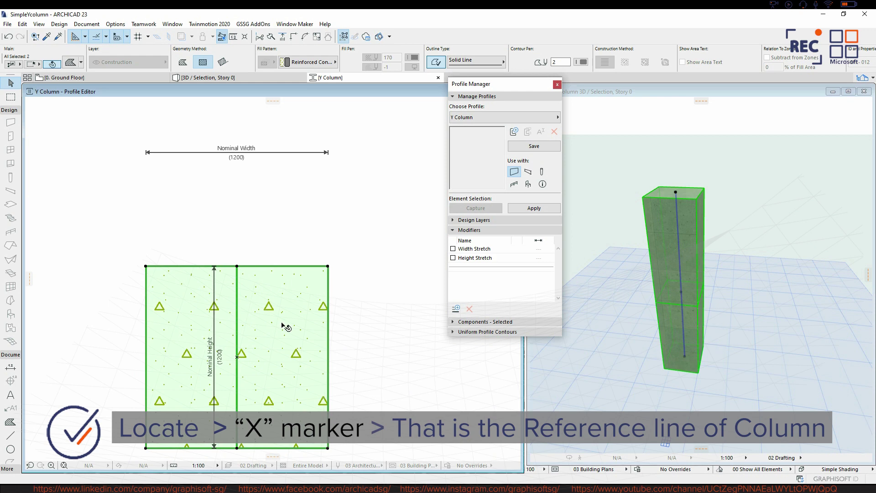
- Deselect the fills, make the profile available for columns, and save it
key(Escape)
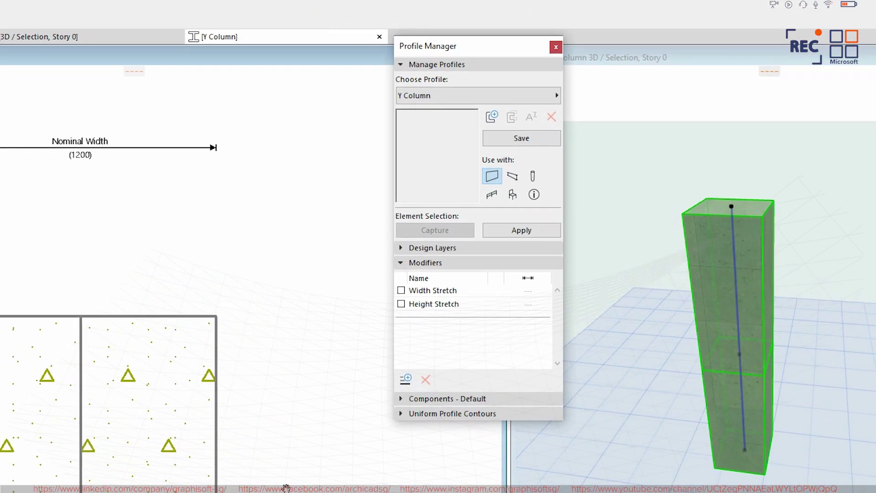
click(533, 177)
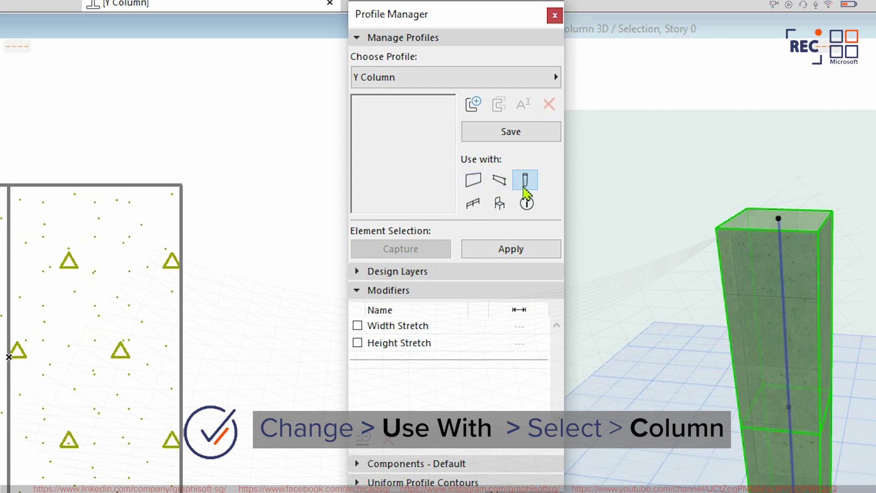
click(536, 140)
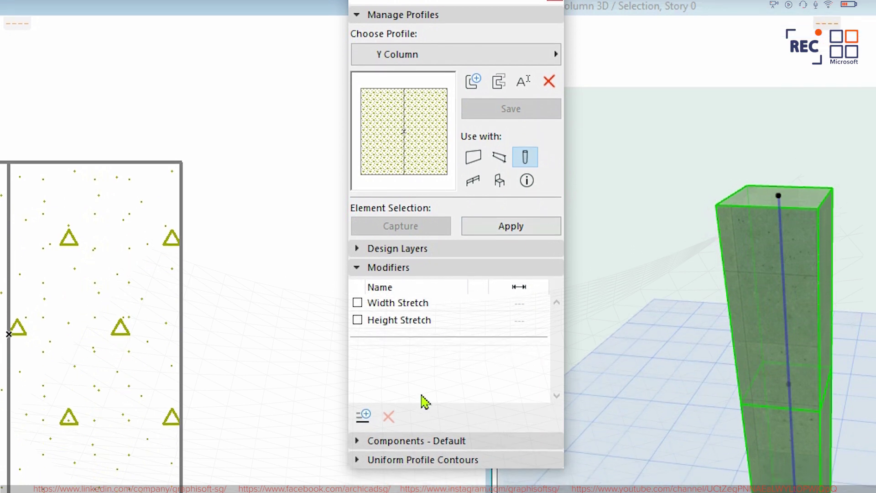
- Add a new offset modifier named "Y Column Direction" to the profile
click(365, 363)
text(Y Column Direction)
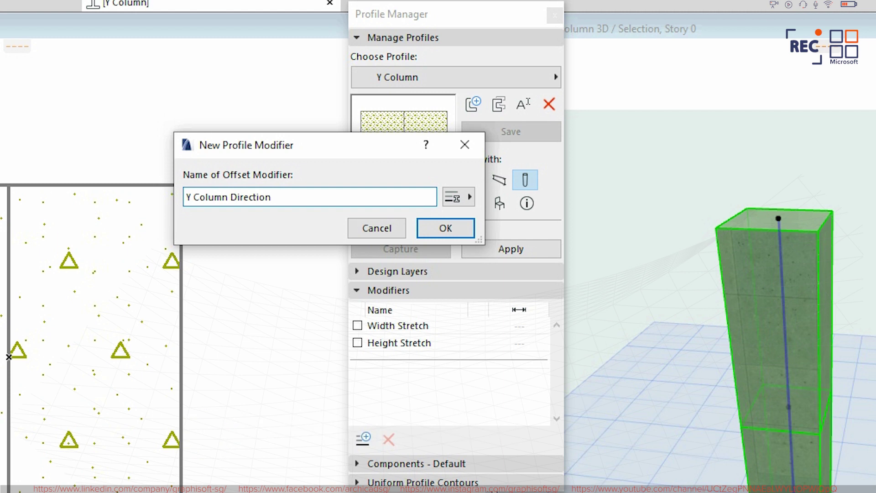
click(440, 233)
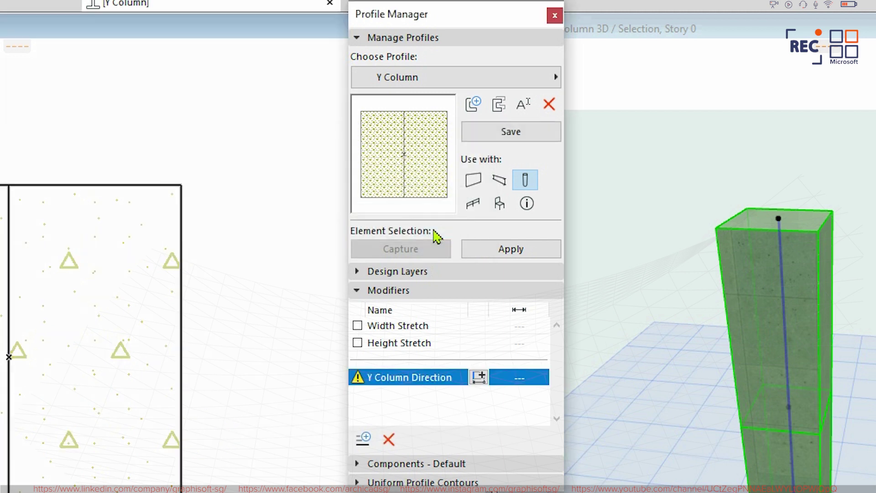
- Associate the Y Column Direction modifier with the profile's right edge, placing its anchor about 208 mm to the left of that edge
click(482, 378)
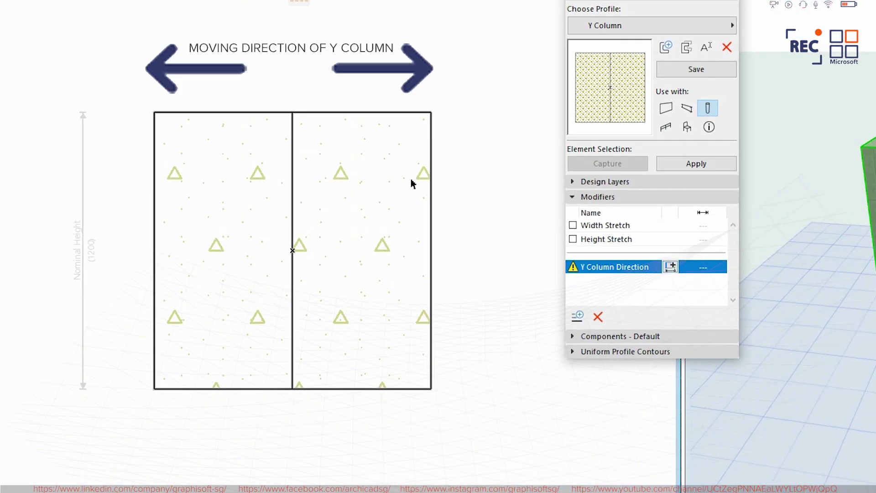
click(432, 227)
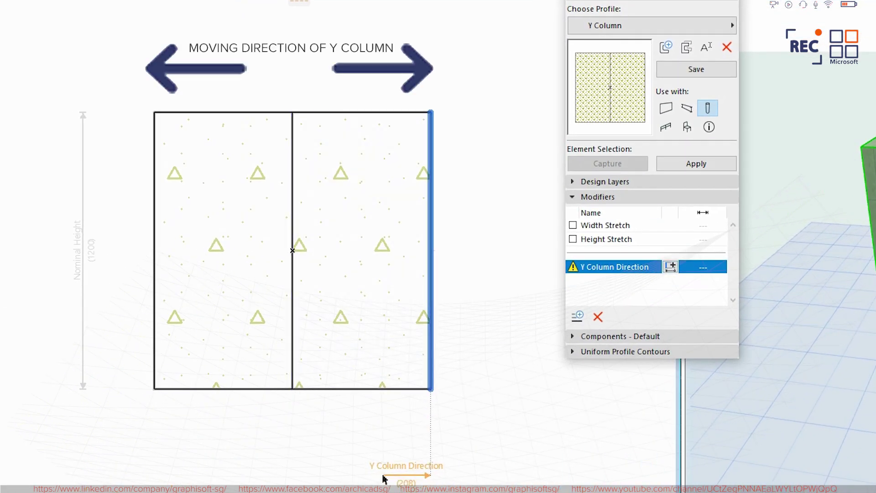
click(329, 464)
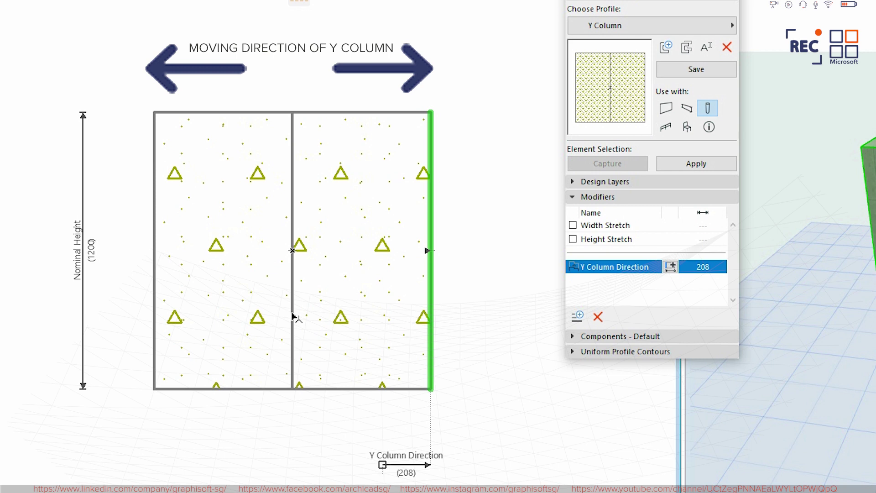
- Associate the Y Column Direction modifier with the shared middle edge, anchored about 149 mm left of it, and the left edge, anchored about 228 mm inward
click(672, 271)
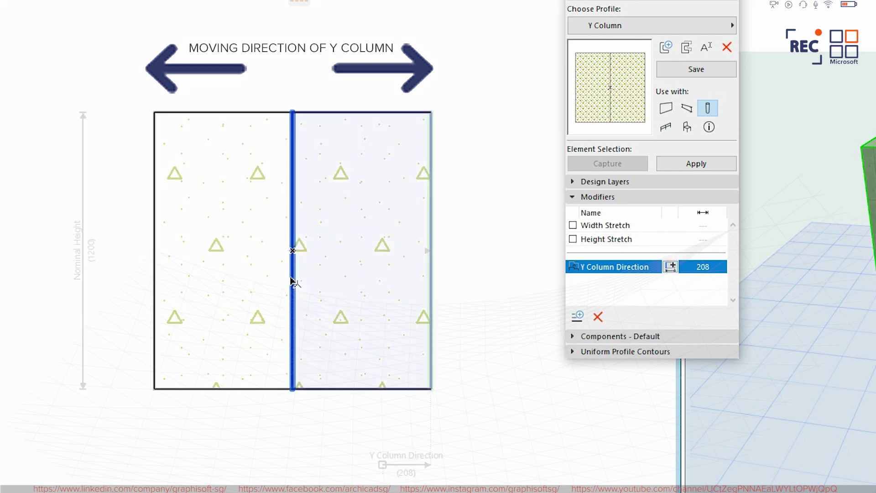
click(255, 431)
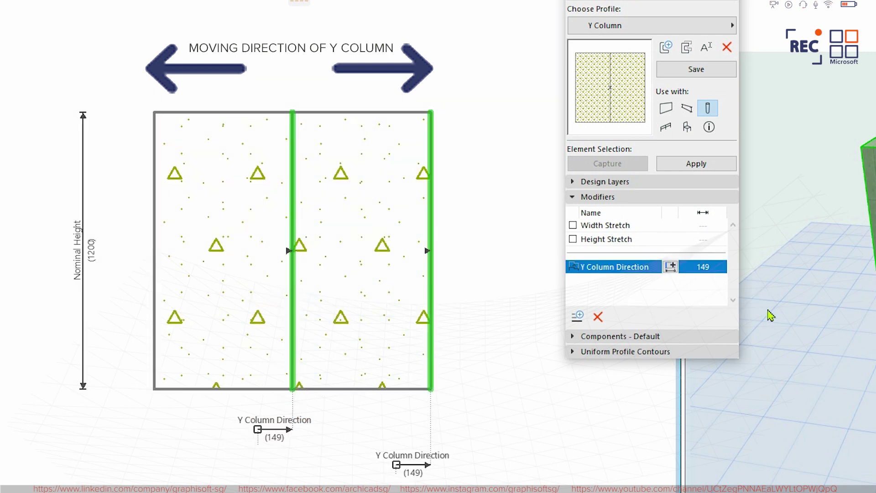
click(676, 269)
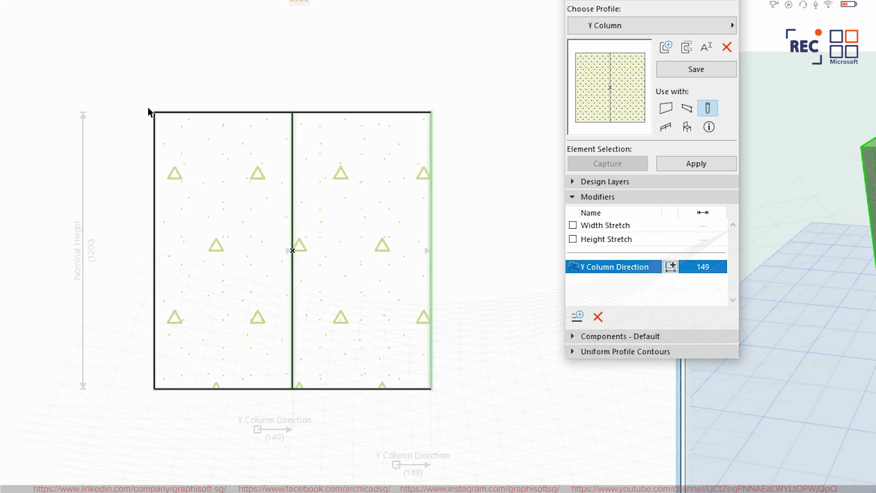
click(159, 136)
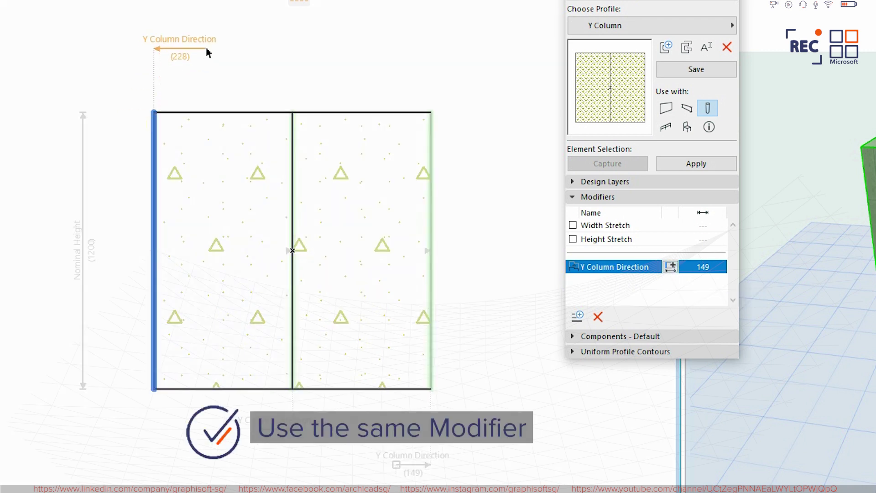
click(249, 54)
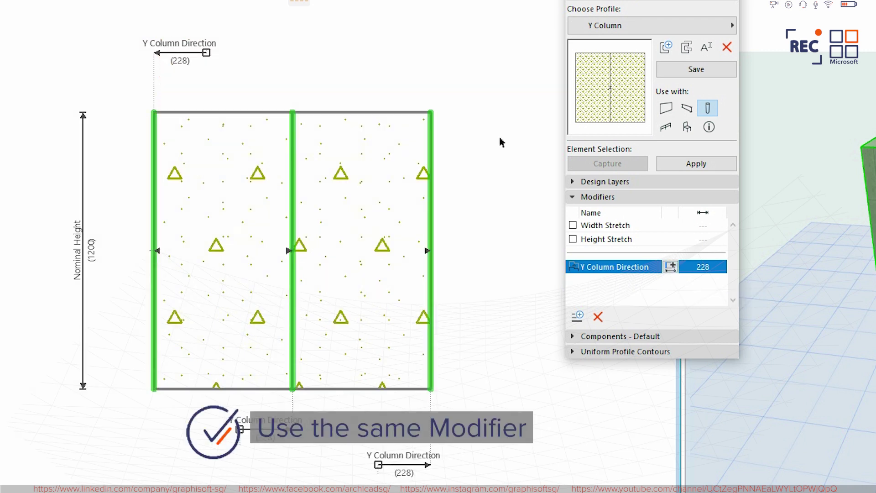
- Associate Y Column Direction with the other fill's overlapping middle edge, anchored about 173 mm to its right, then save the profile and close the Profile Manager
click(674, 269)
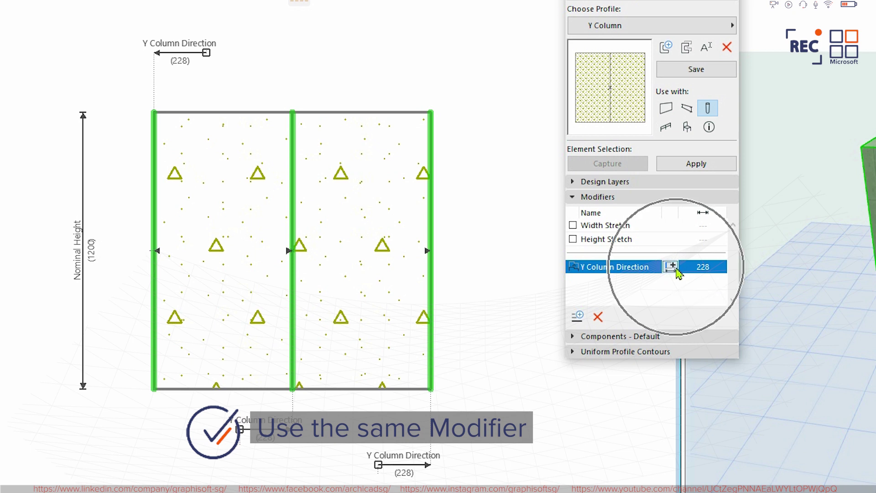
key(Tab)
click(294, 137)
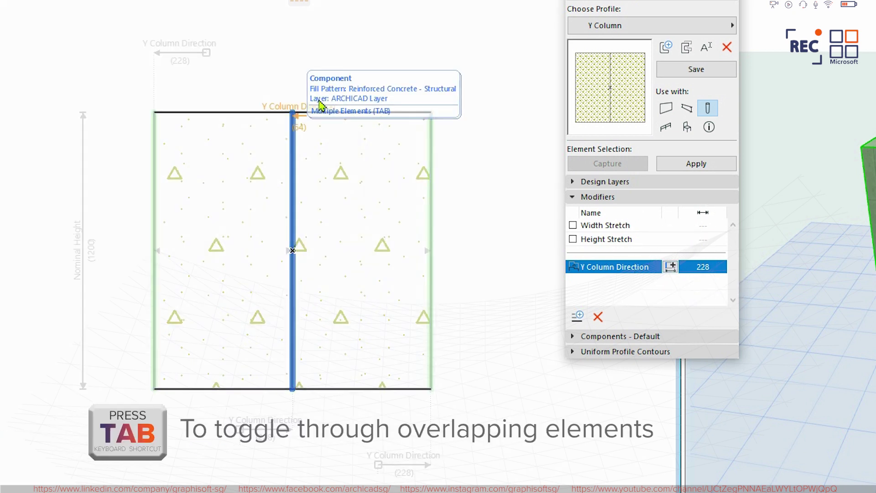
click(334, 58)
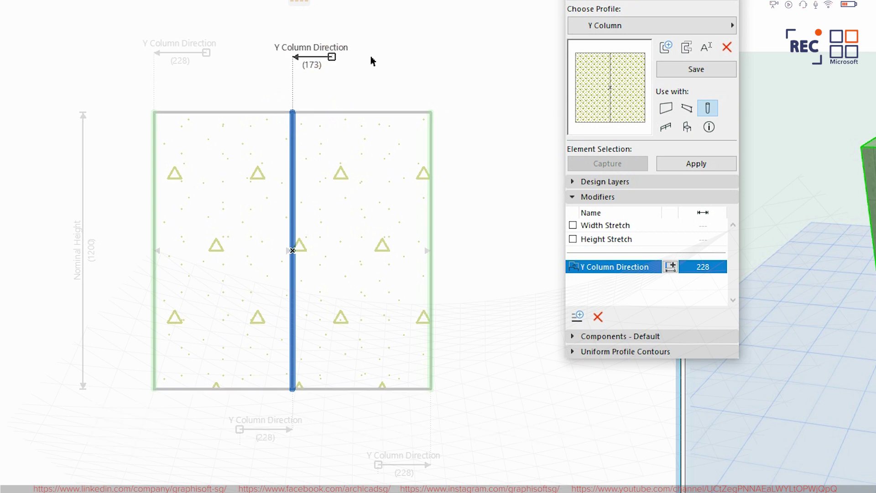
click(701, 75)
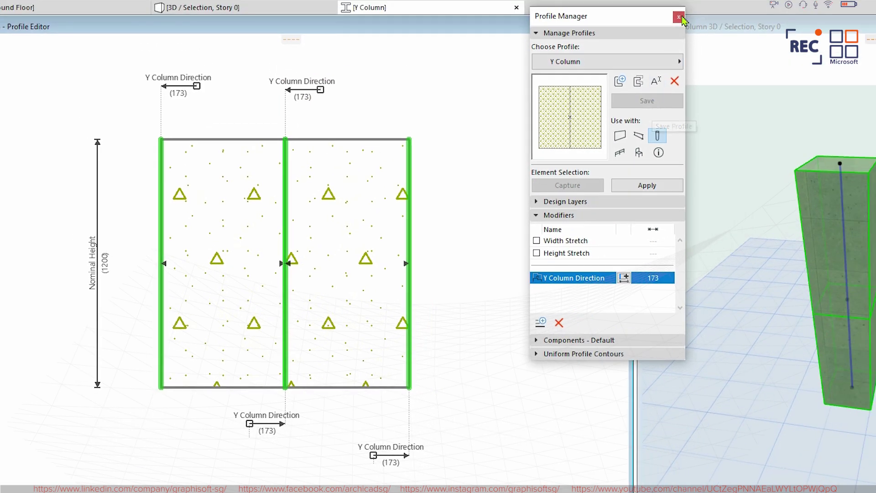
click(679, 17)
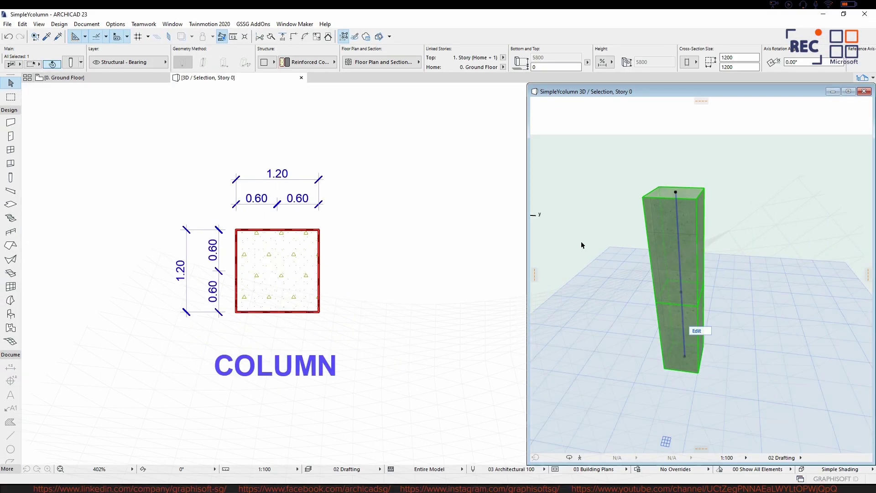
- Enter edit mode for the column in the 3D view and select its upper segment
key(Escape)
shift+middle_drag(589, 243, 557, 238)
key(ctrl+shift+a)
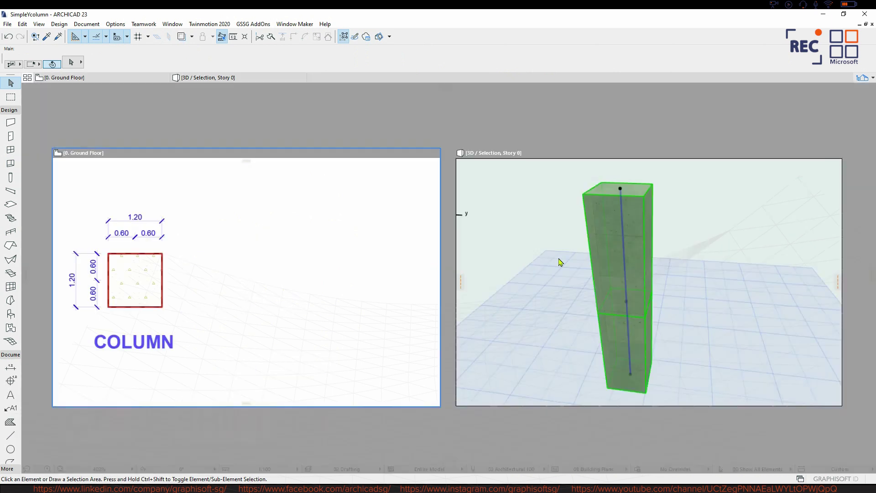
click(602, 255)
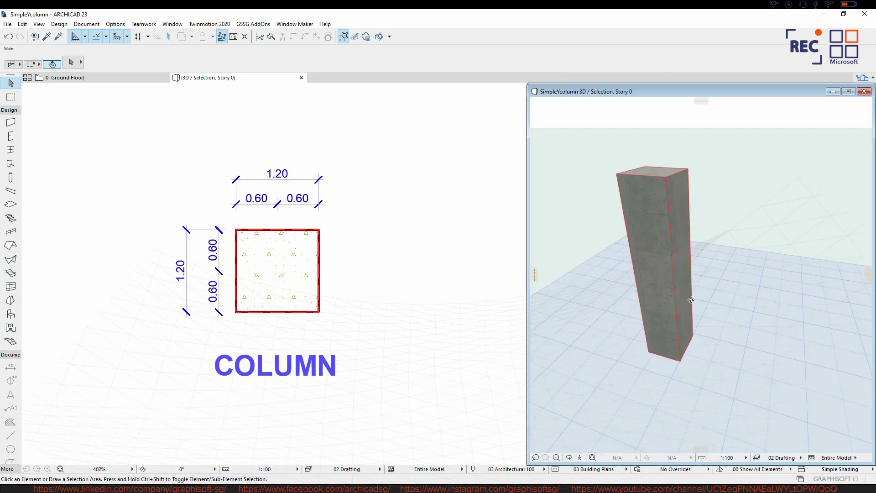
click(670, 242)
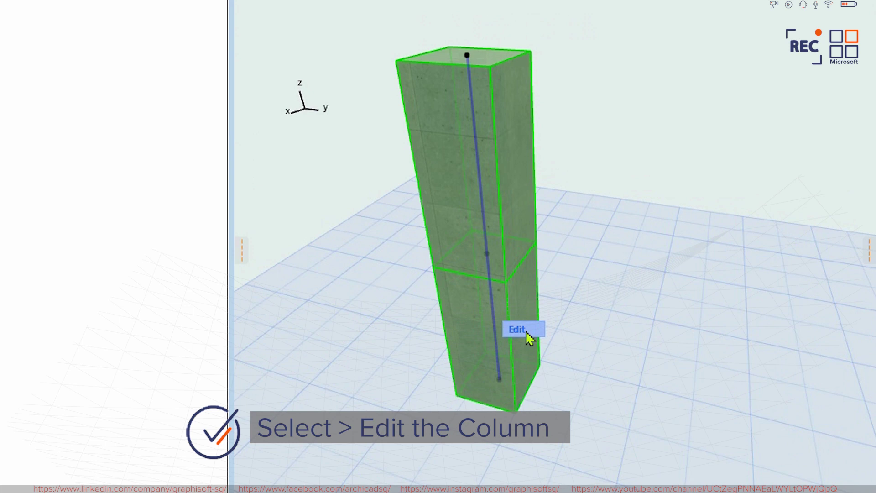
click(529, 336)
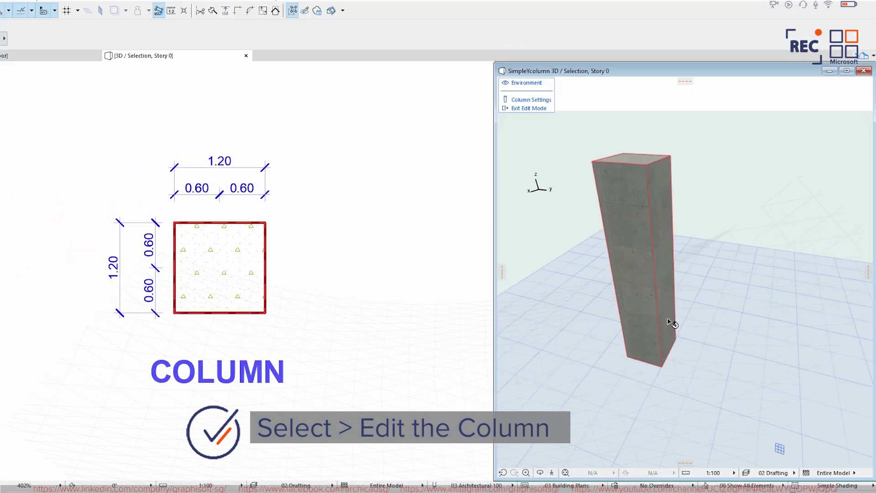
click(497, 136)
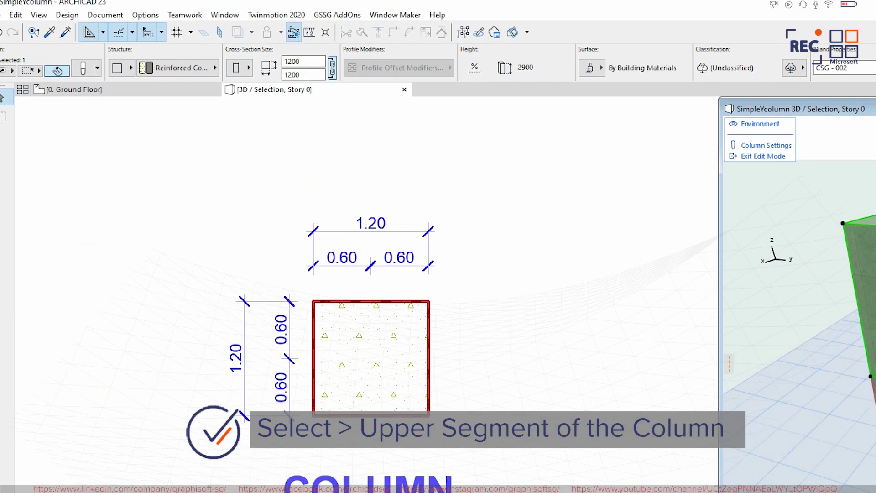
- Set the upper segment's structure to the Y Column complex profile and make its cross-section tapered
key(ctrl+t)
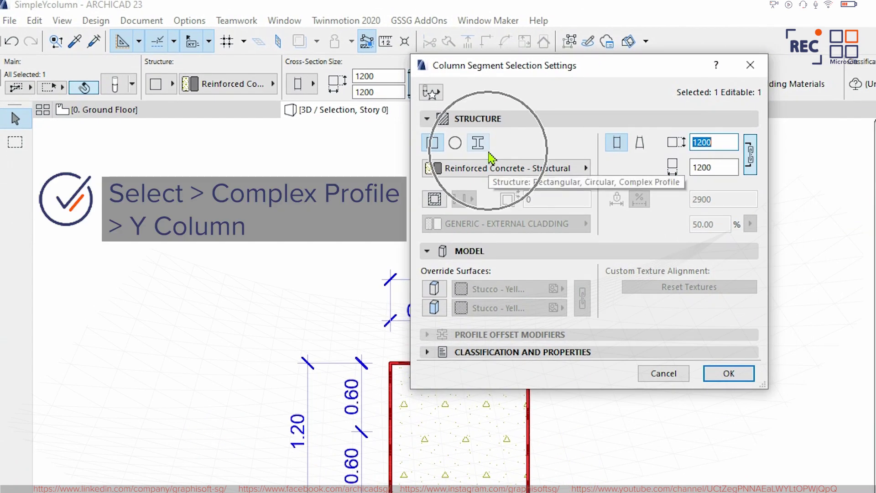
click(478, 142)
click(520, 177)
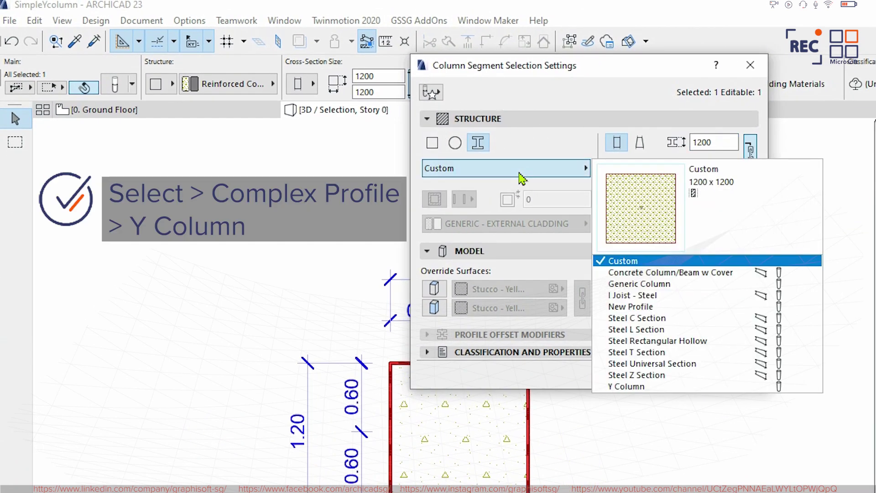
click(660, 385)
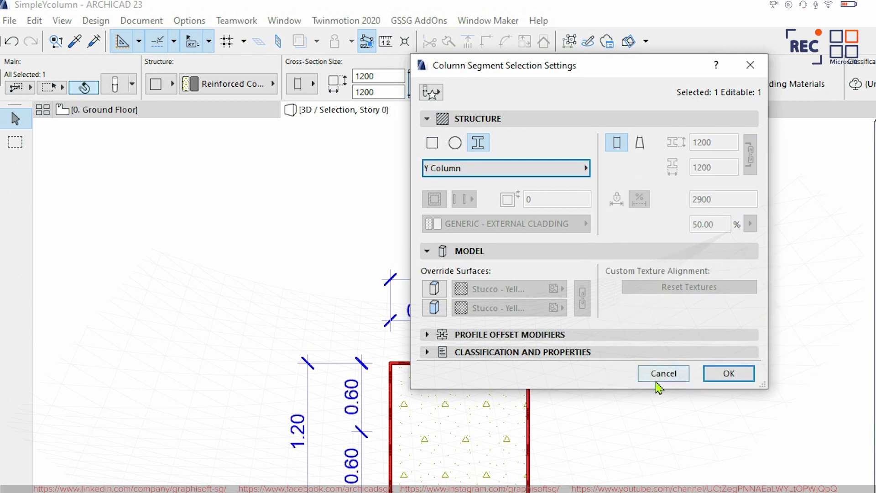
click(640, 143)
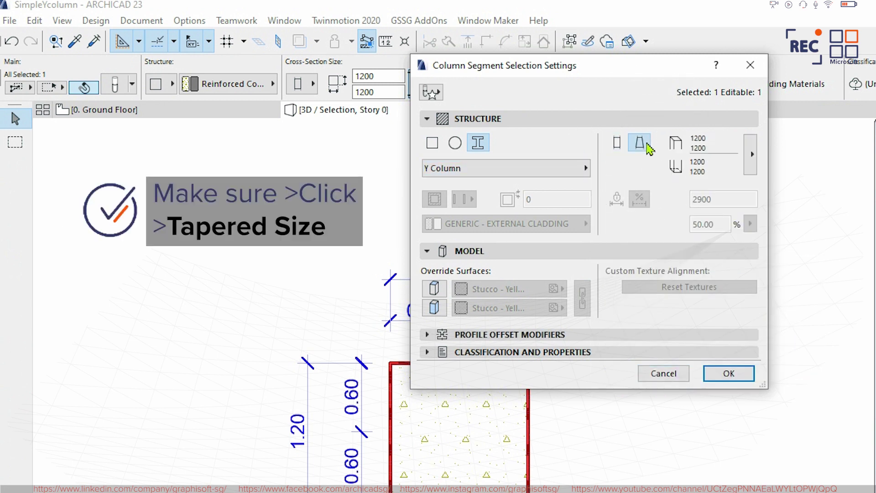
click(740, 374)
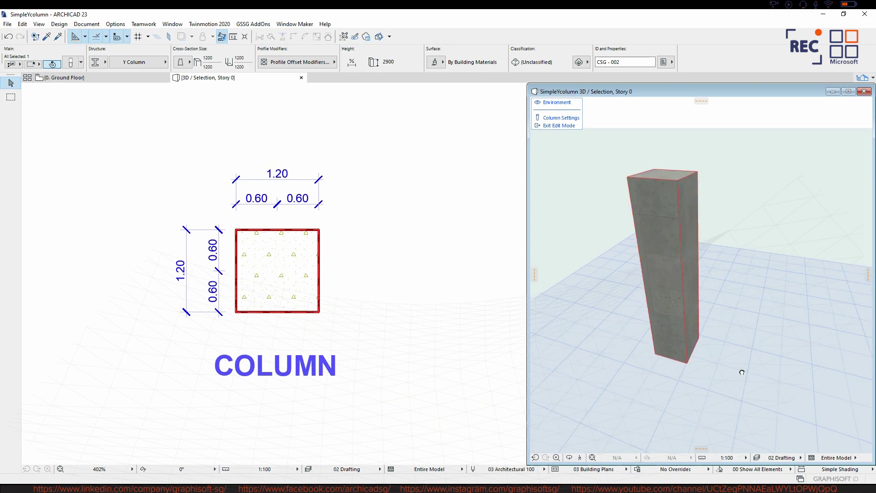
- Offset the modifier edge at the top of the upper segment outward to spread the column into two Y-shaped arms
shift+middle_drag(741, 372, 581, 367)
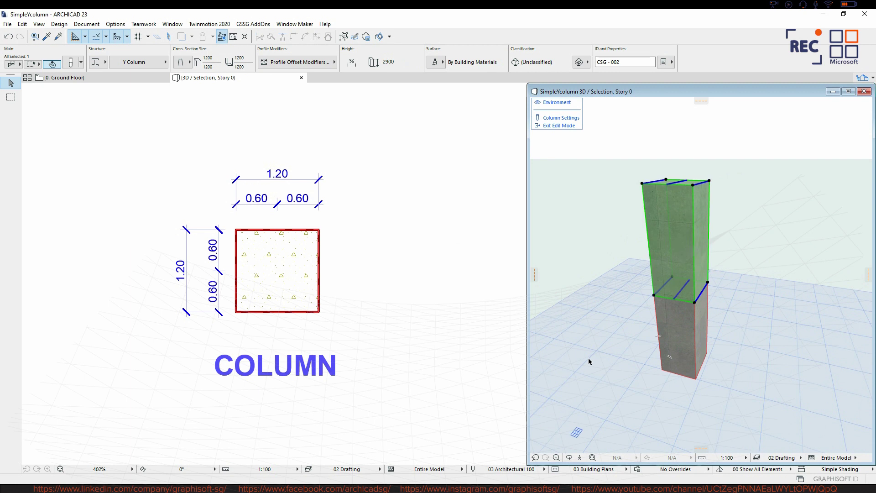
shift+middle_drag(756, 277, 751, 307)
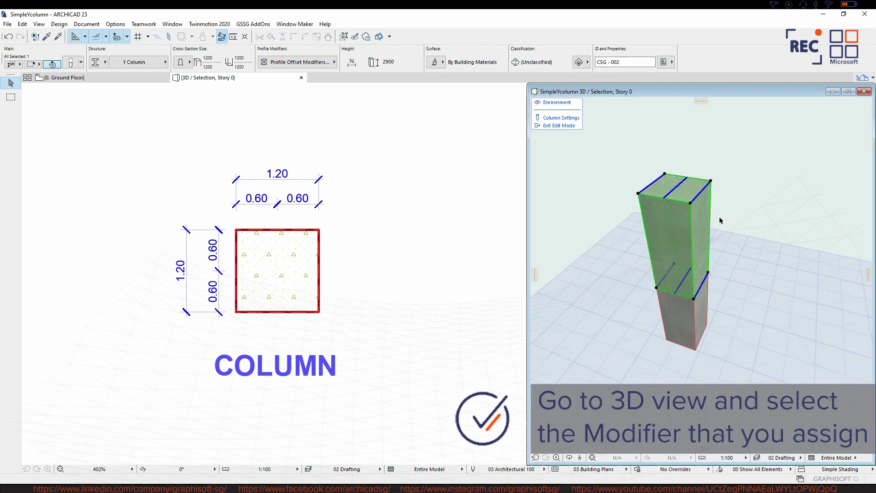
click(707, 191)
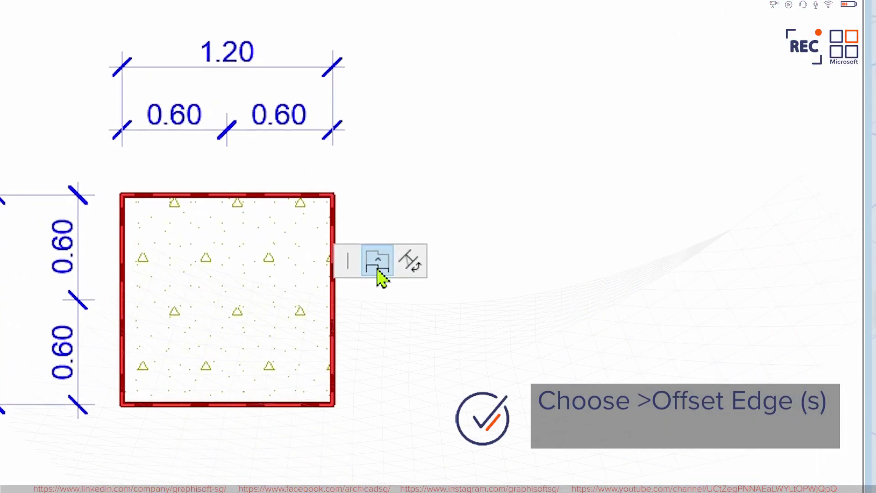
click(376, 271)
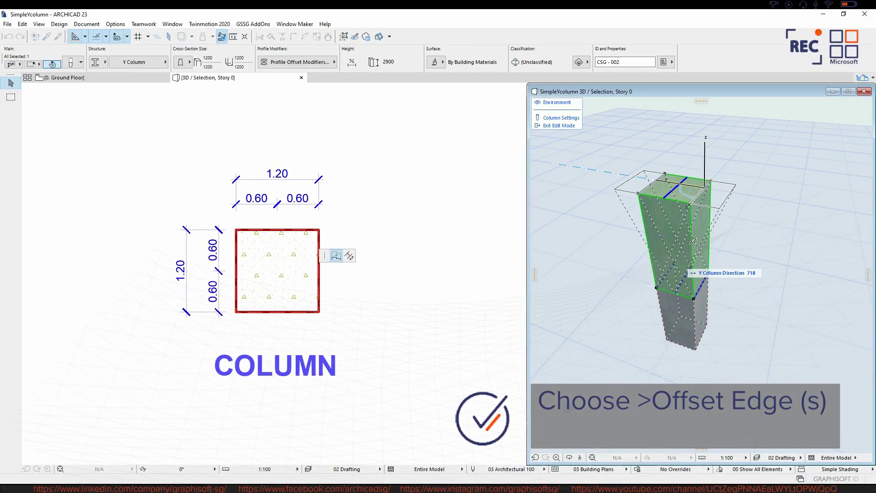
click(744, 225)
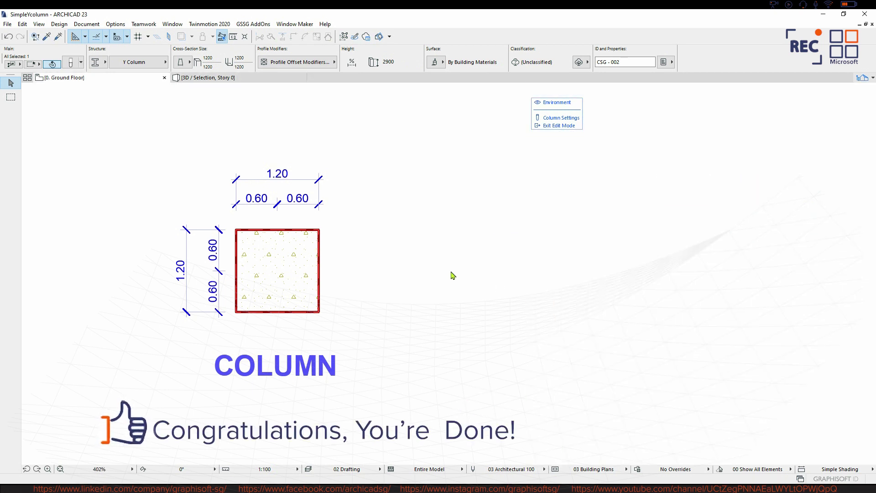
click(453, 275)
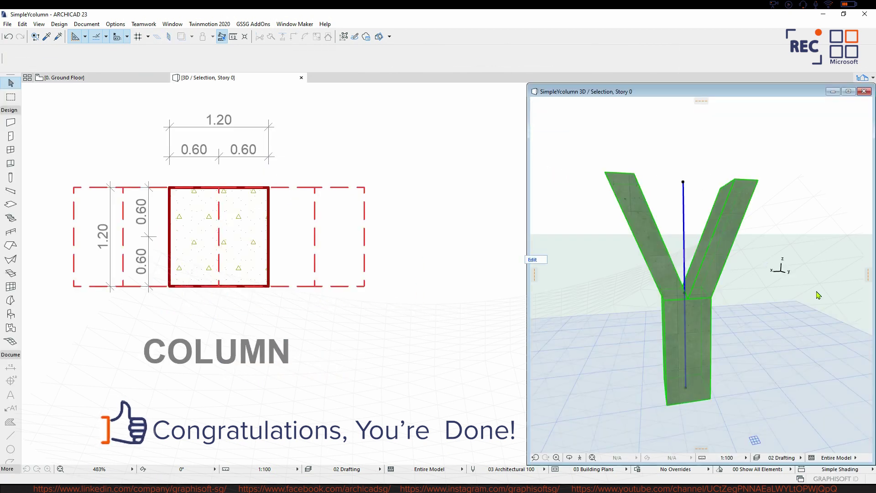
shift+middle_drag(734, 315, 744, 338)
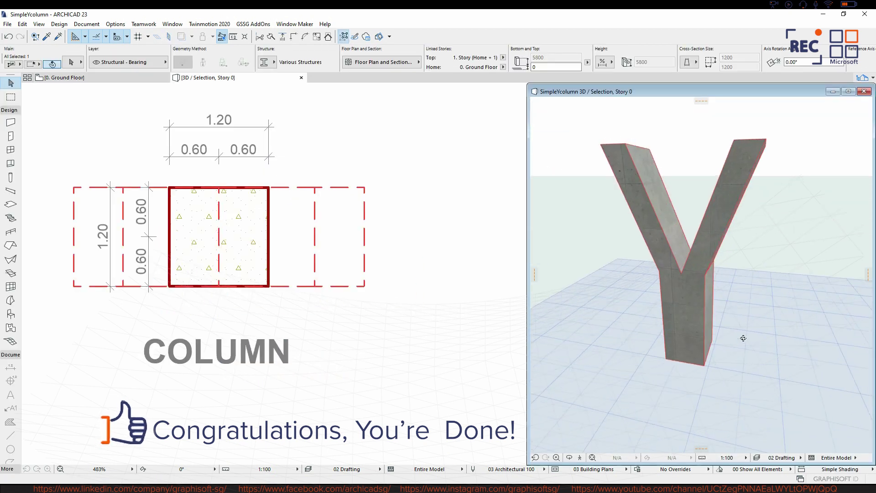